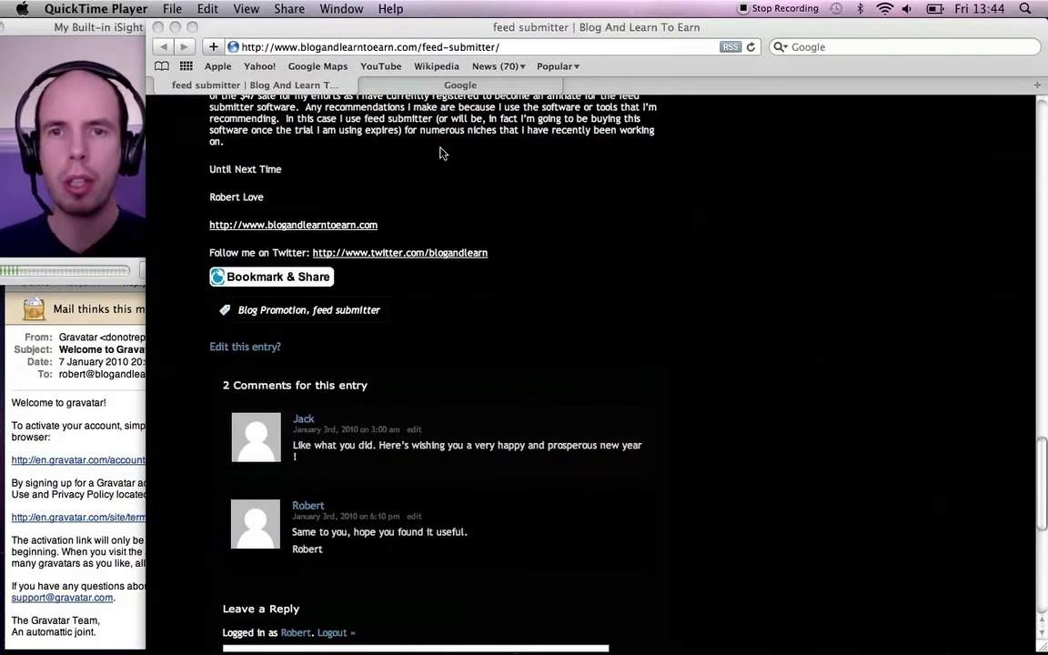
{"action": "left_click", "coordinate": [409, 84]}
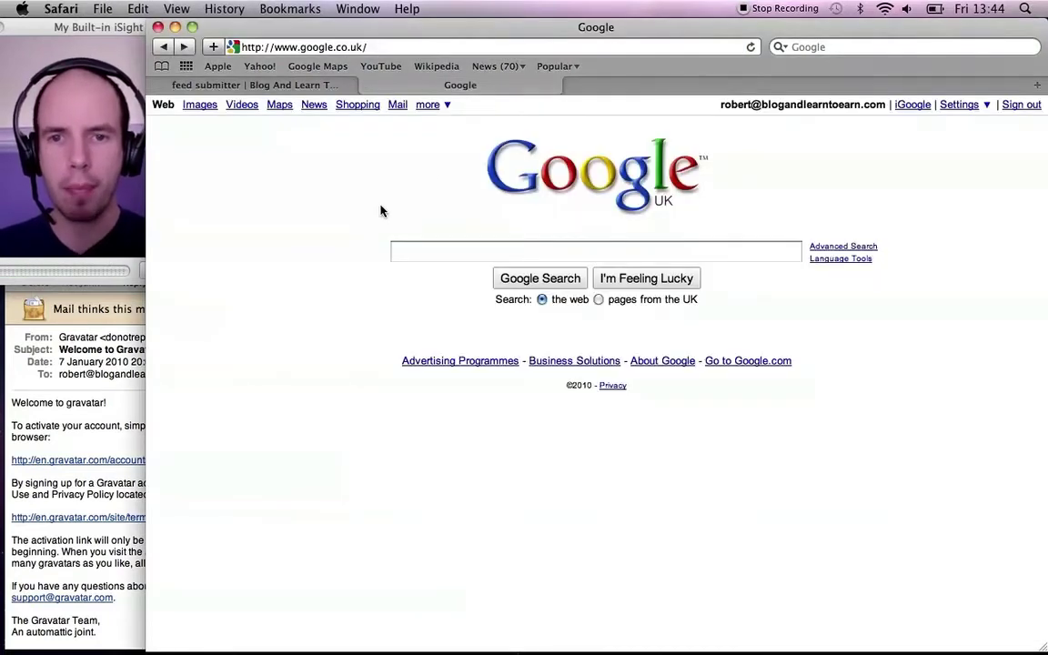
{"action": "left_click", "coordinate": [414, 248]}
{"action": "type", "text": "www"}
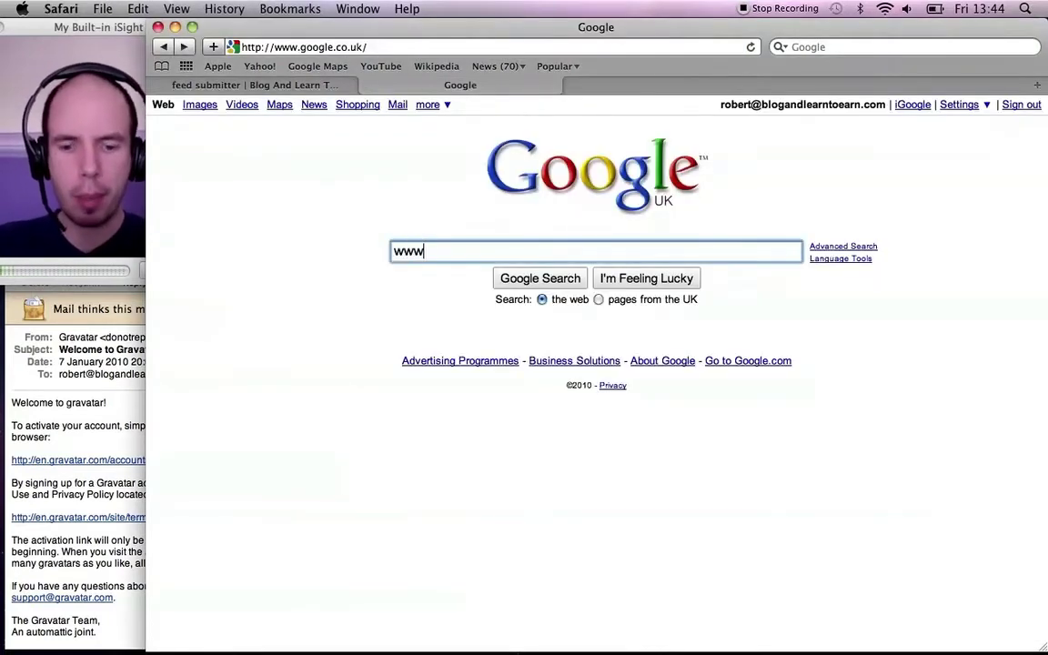
{"action": "type", "text": ".gravat"}
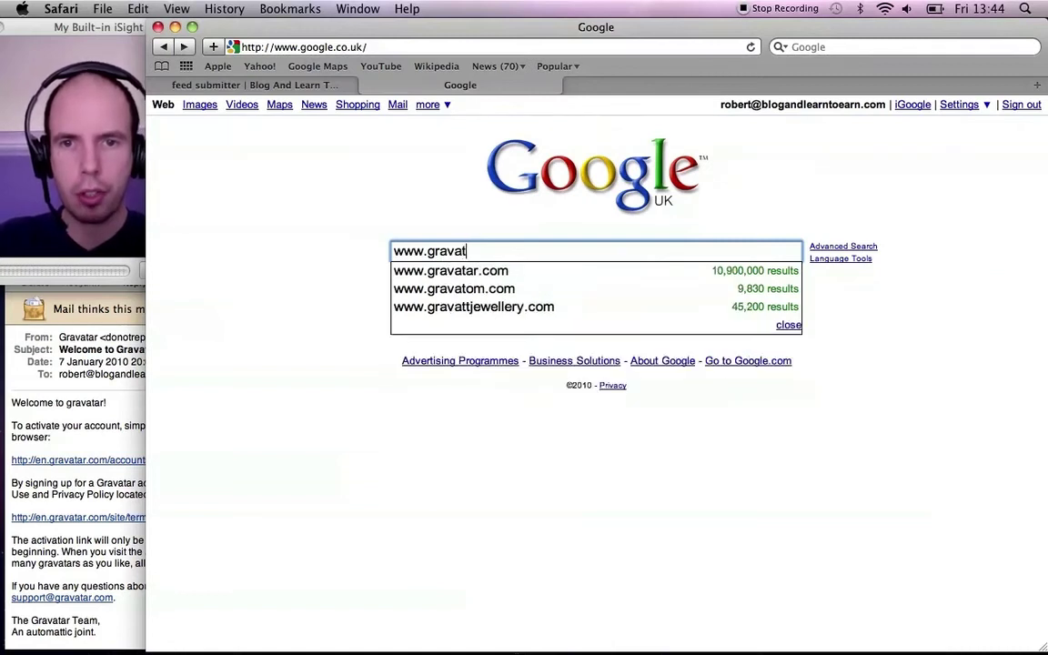
{"action": "type", "text": "ar"}
{"action": "key", "text": "Down"}
{"action": "key", "text": "Return"}
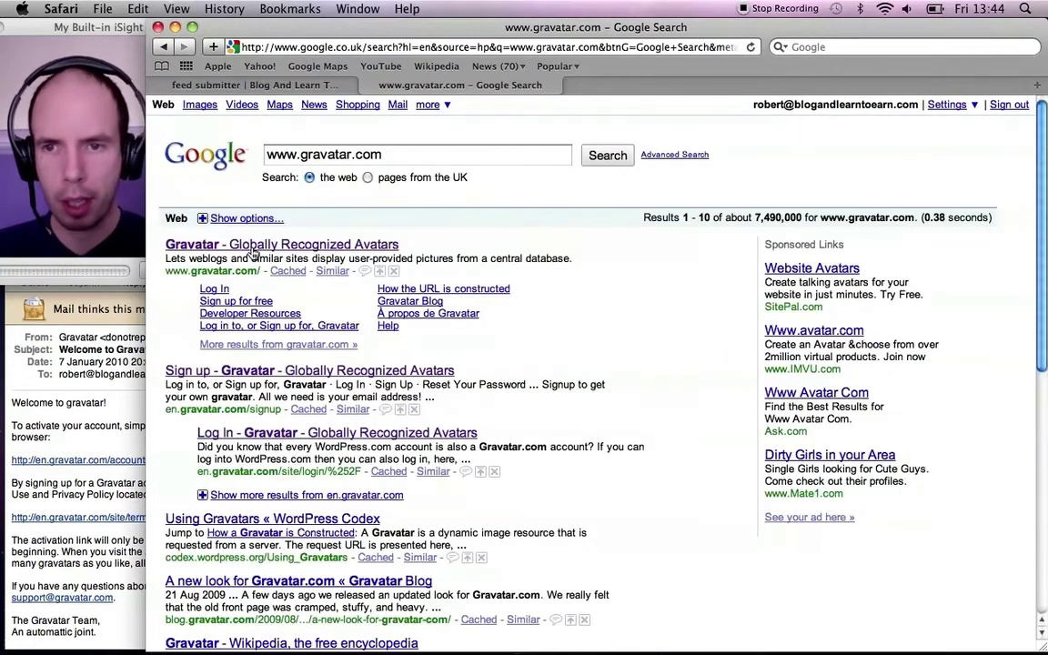
{"action": "left_click", "coordinate": [254, 246]}
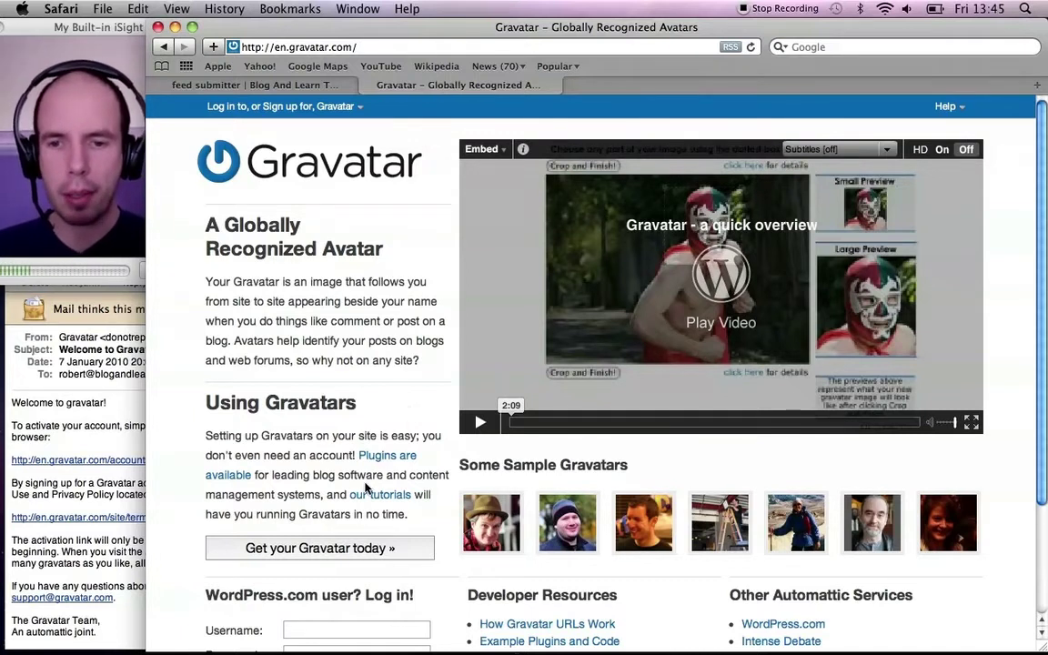
Step: Start Gravatar signup with the account e-mail, then follow the activation link in the Mail welcome message
{"action": "left_click", "coordinate": [307, 551]}
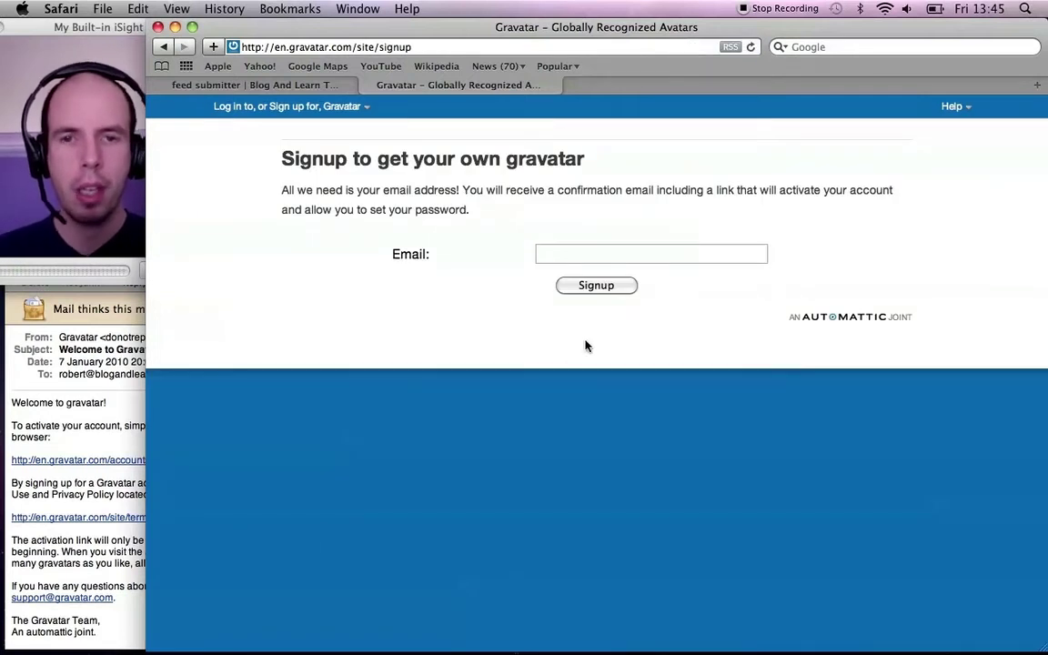
{"action": "left_click", "coordinate": [614, 254]}
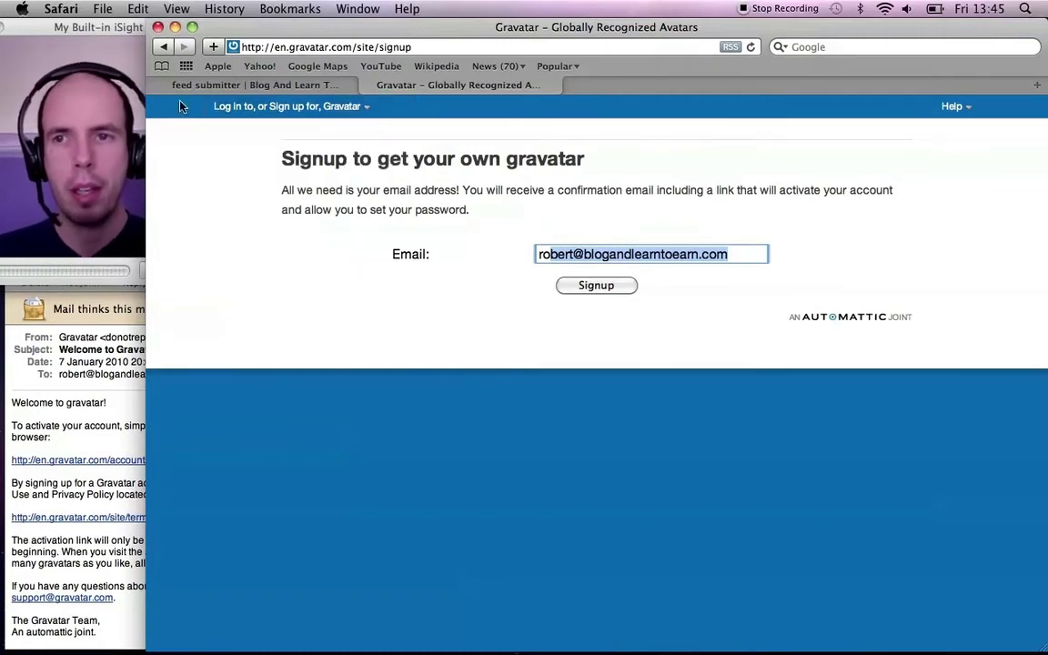
{"action": "left_click", "coordinate": [160, 48]}
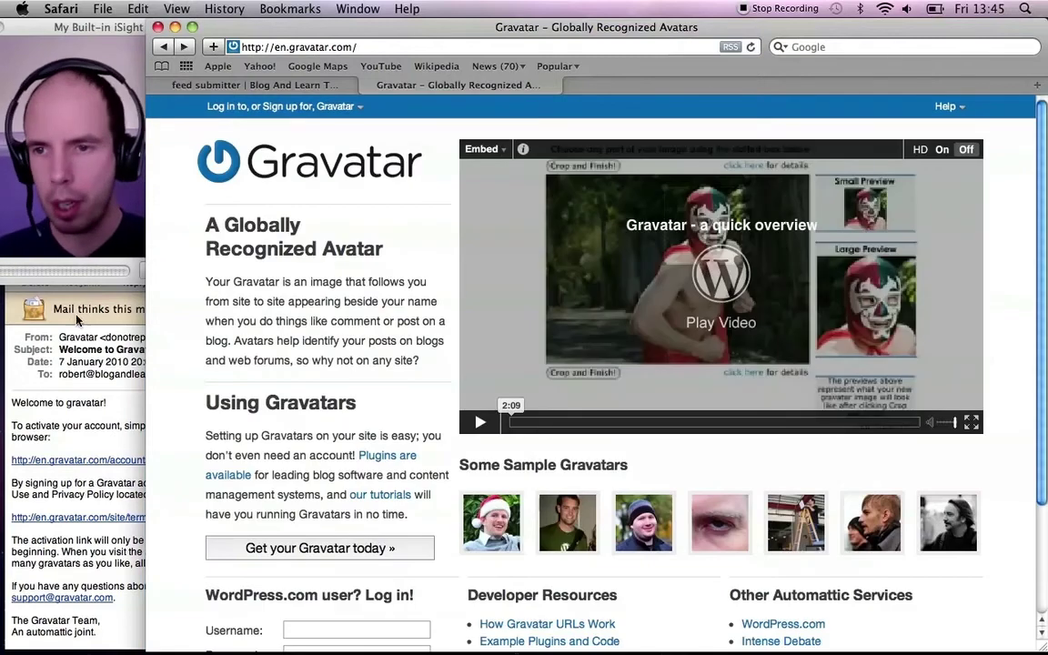
{"action": "left_click", "coordinate": [18, 344]}
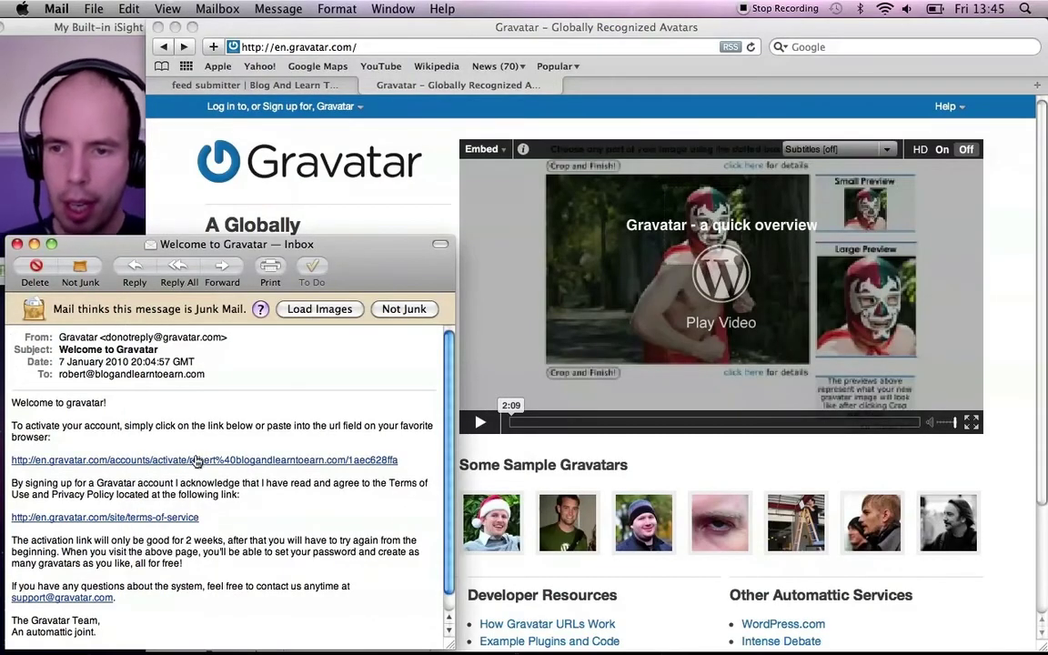
{"action": "left_click", "coordinate": [189, 460]}
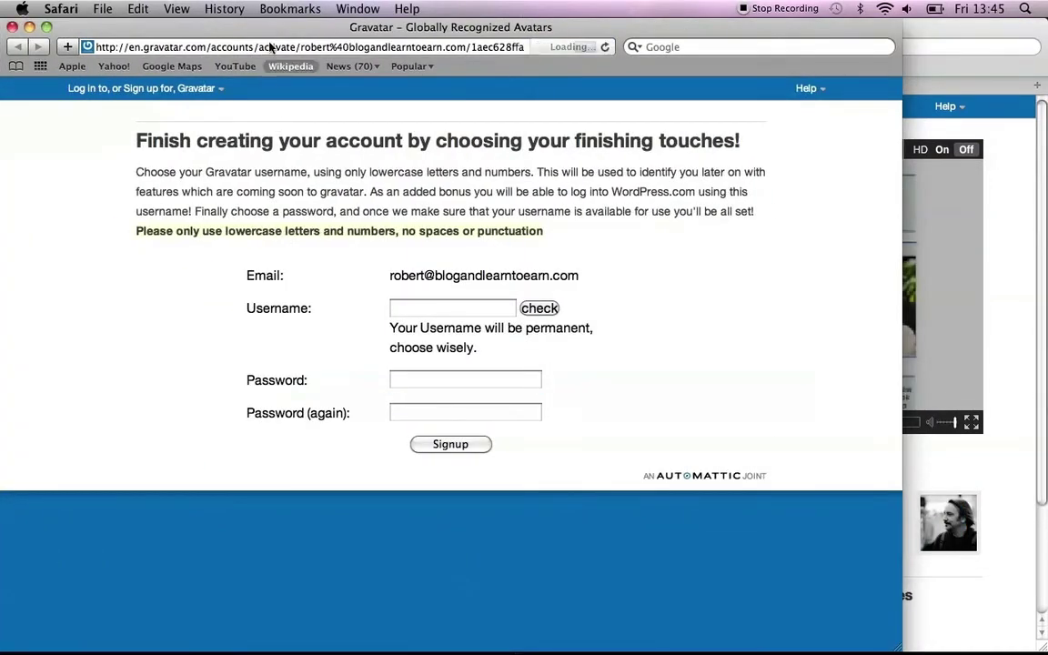
Step: Enter a username on the activation page and check that it is available
{"action": "left_click_drag", "start_coordinate": [263, 27], "coordinate": [409, 29]}
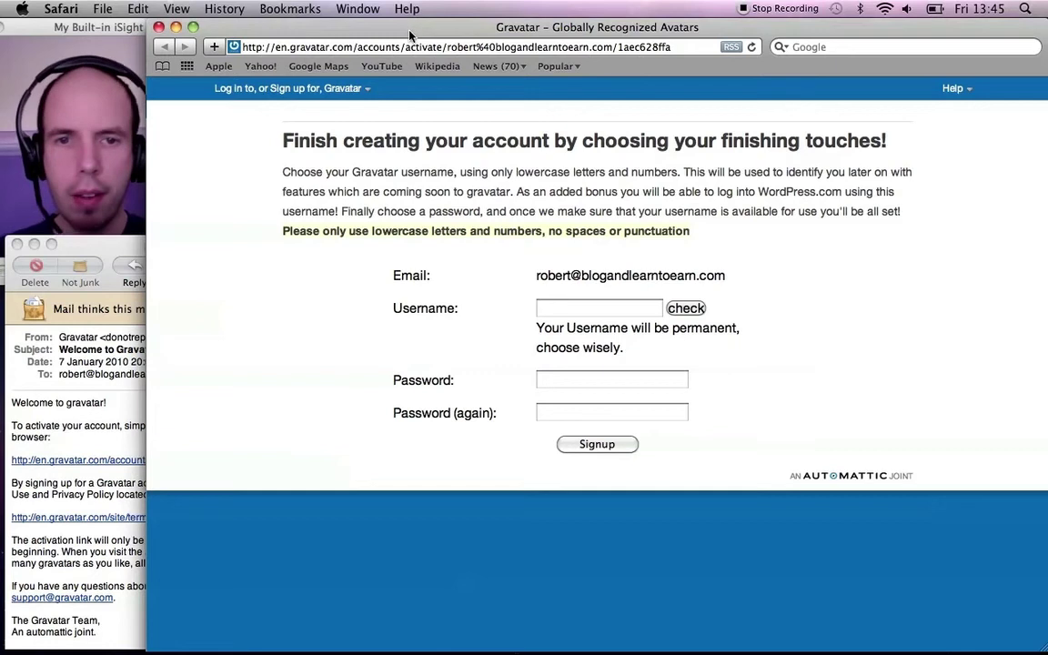
{"action": "left_click", "coordinate": [592, 310]}
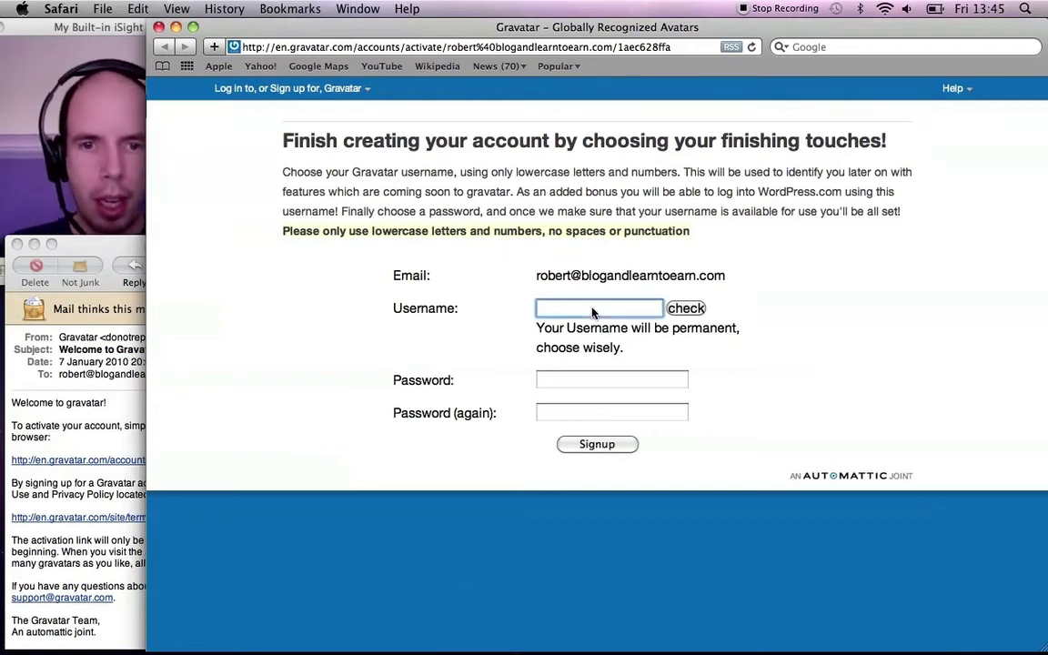
{"action": "type", "text": "blogandlearntoearn"}
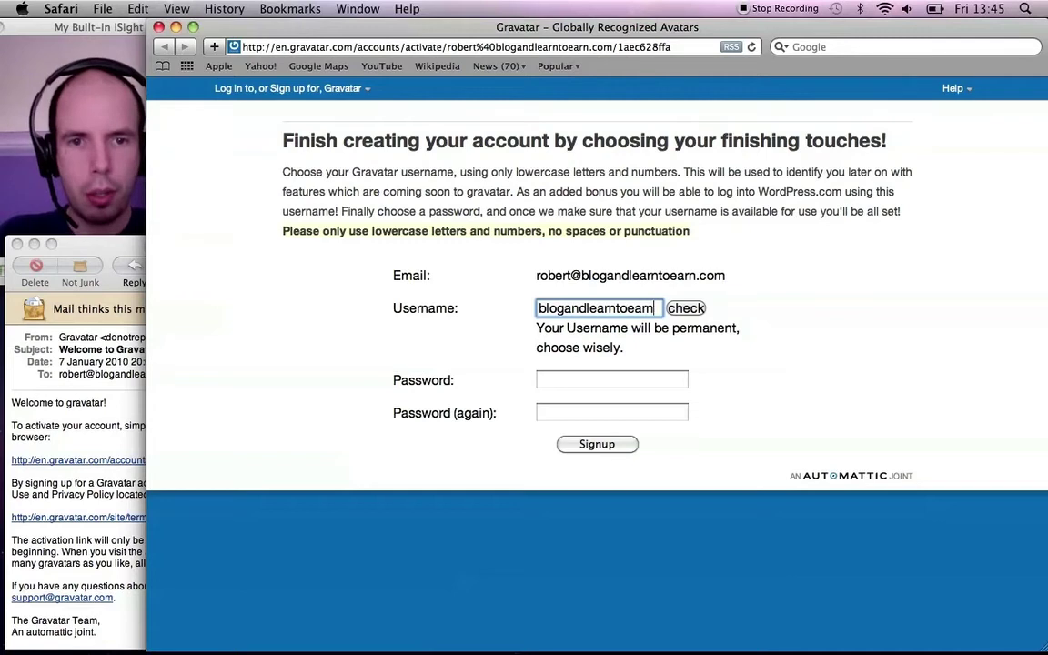
{"action": "left_click", "coordinate": [686, 310]}
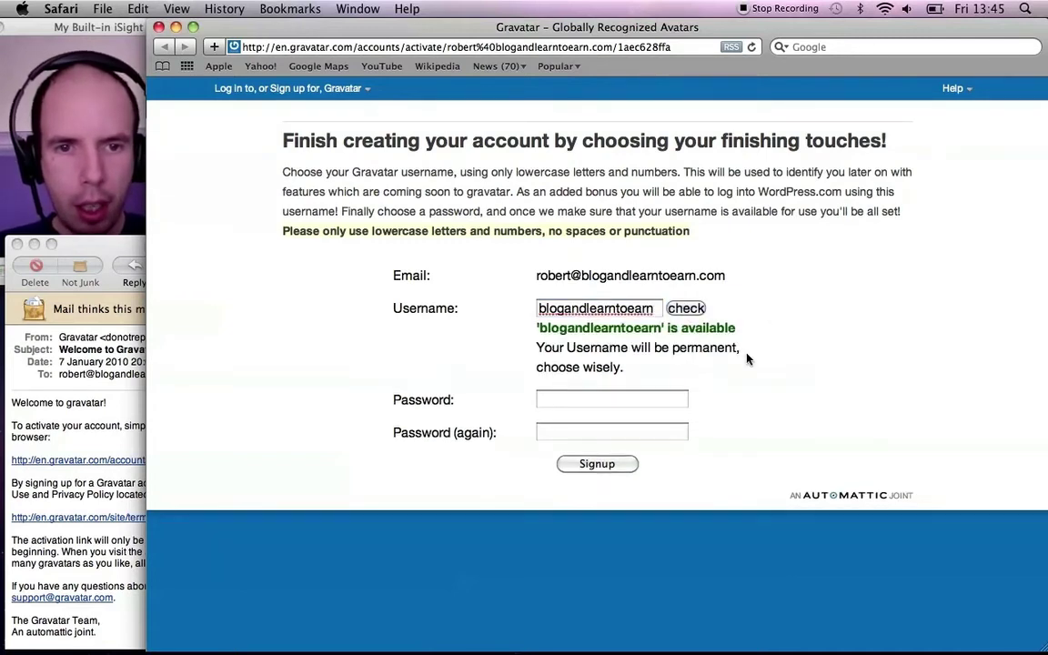
Step: Enter the account password in both password fields and complete the signup
{"action": "left_click", "coordinate": [620, 401]}
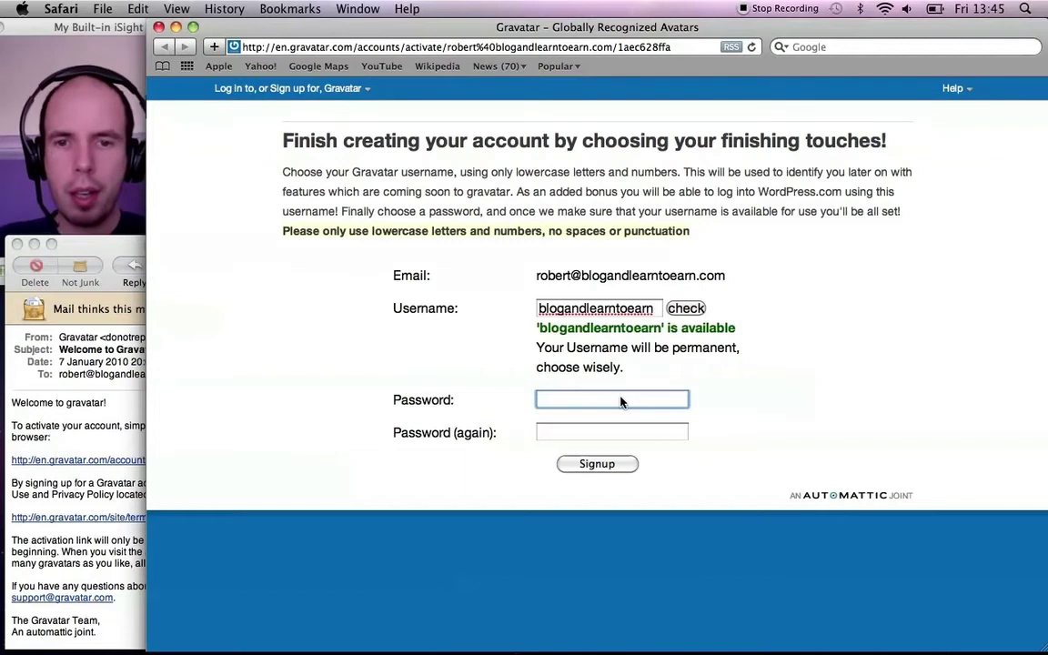
{"action": "type", "text": "••••••••"}
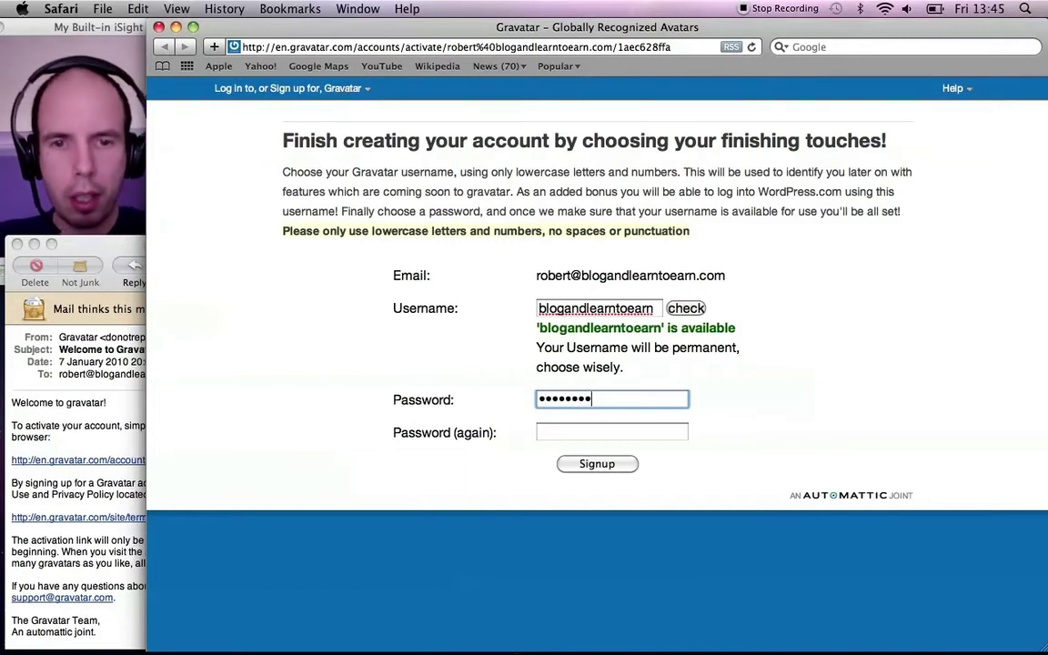
{"action": "type", "text": "•"}
{"action": "key", "text": "Tab"}
{"action": "type", "text": "•••••••"}
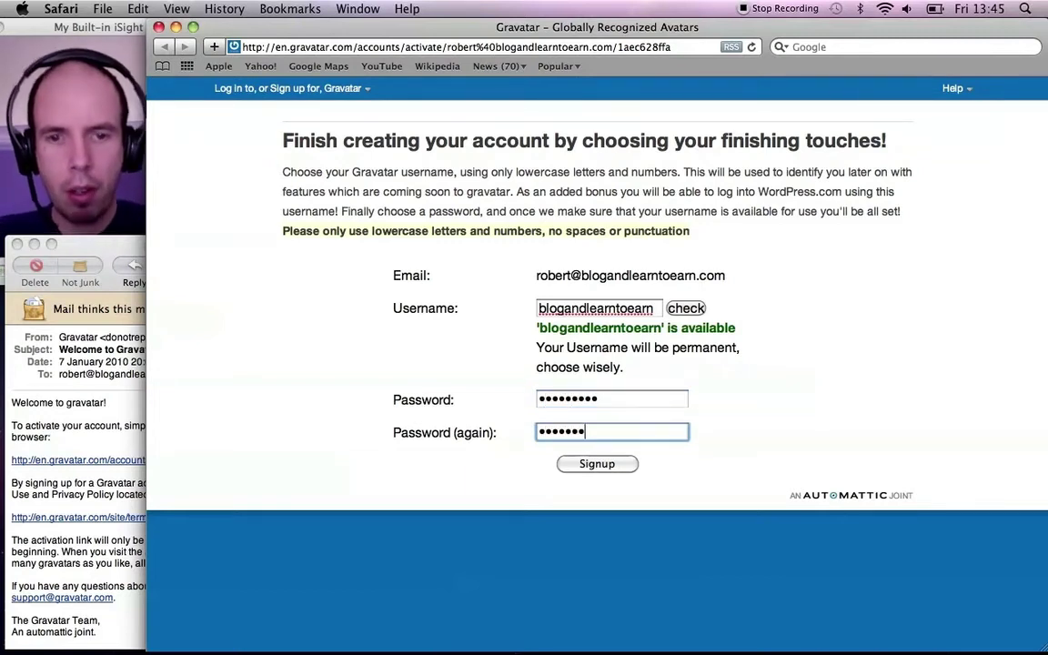
{"action": "type", "text": "••"}
{"action": "left_click", "coordinate": [596, 464]}
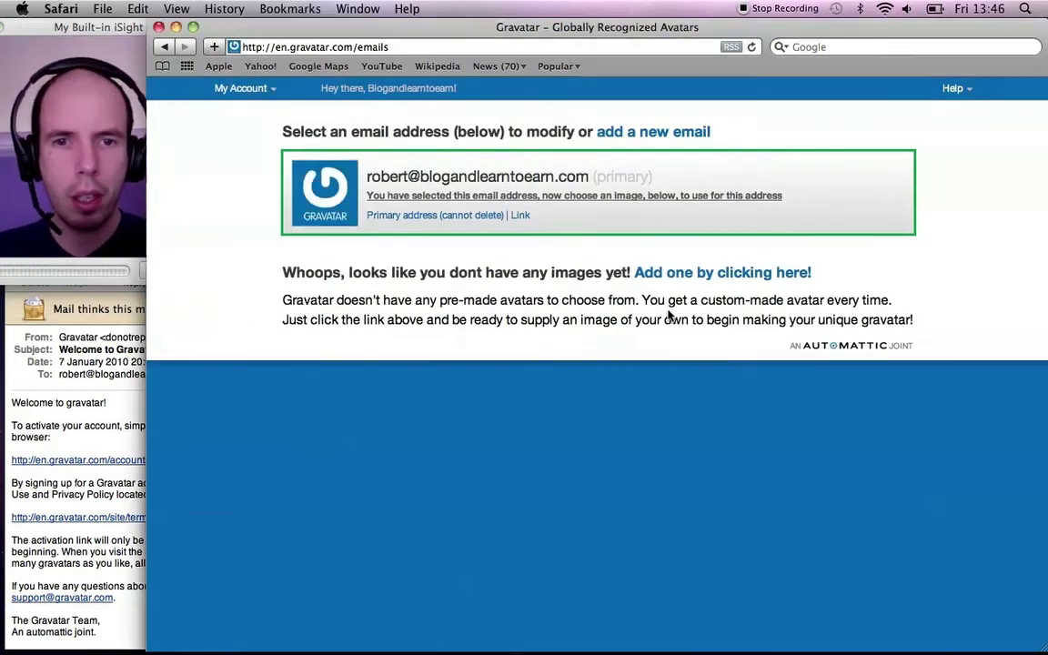
Step: Add a new image from the computer, choosing 'Screen shot 2010-01-08 at 13.23.54' from the Desktop
{"action": "left_click", "coordinate": [730, 273]}
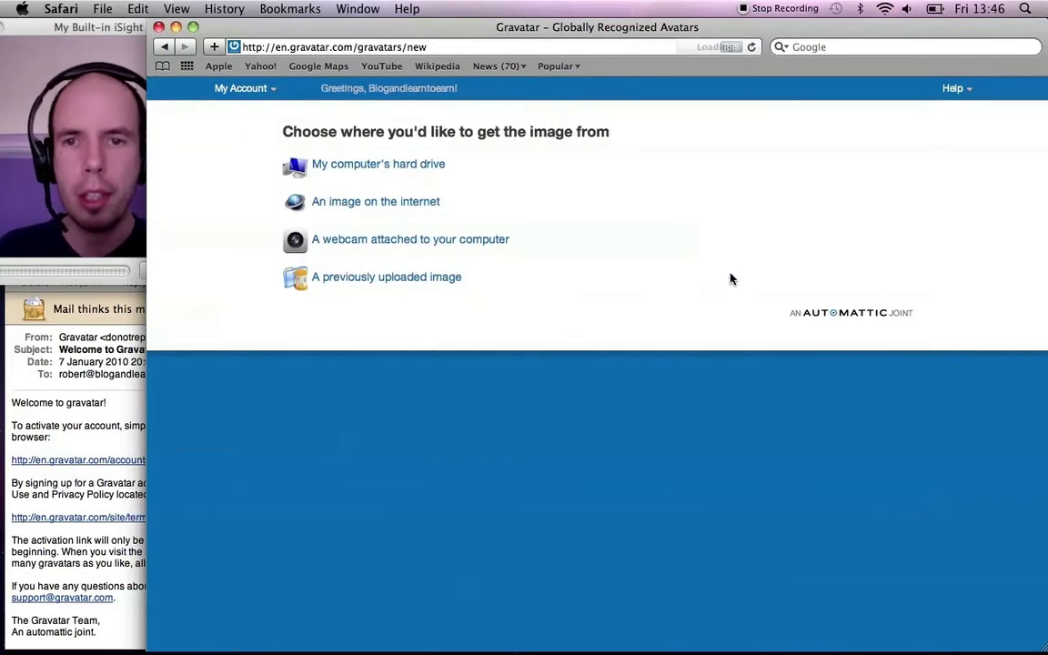
{"action": "left_click", "coordinate": [363, 165]}
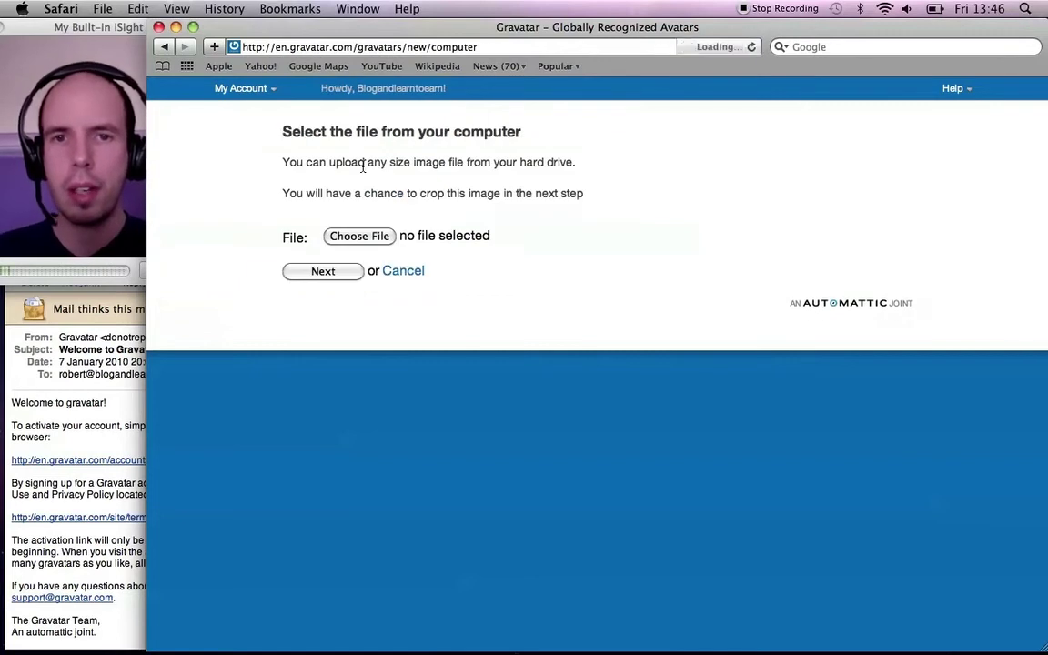
{"action": "left_click", "coordinate": [360, 235]}
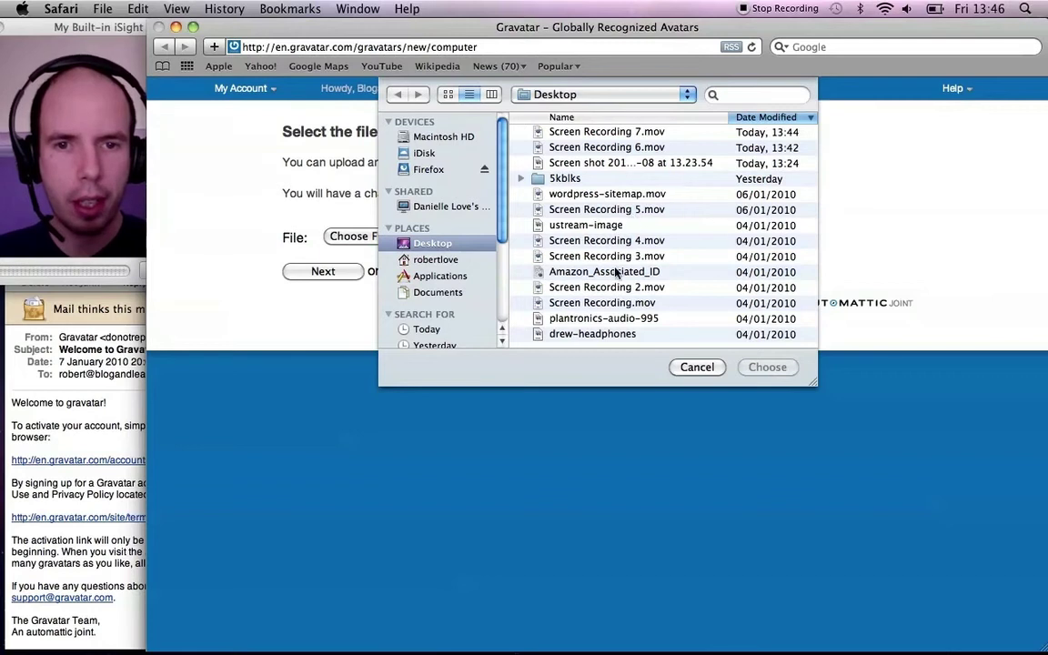
{"action": "left_click", "coordinate": [447, 94]}
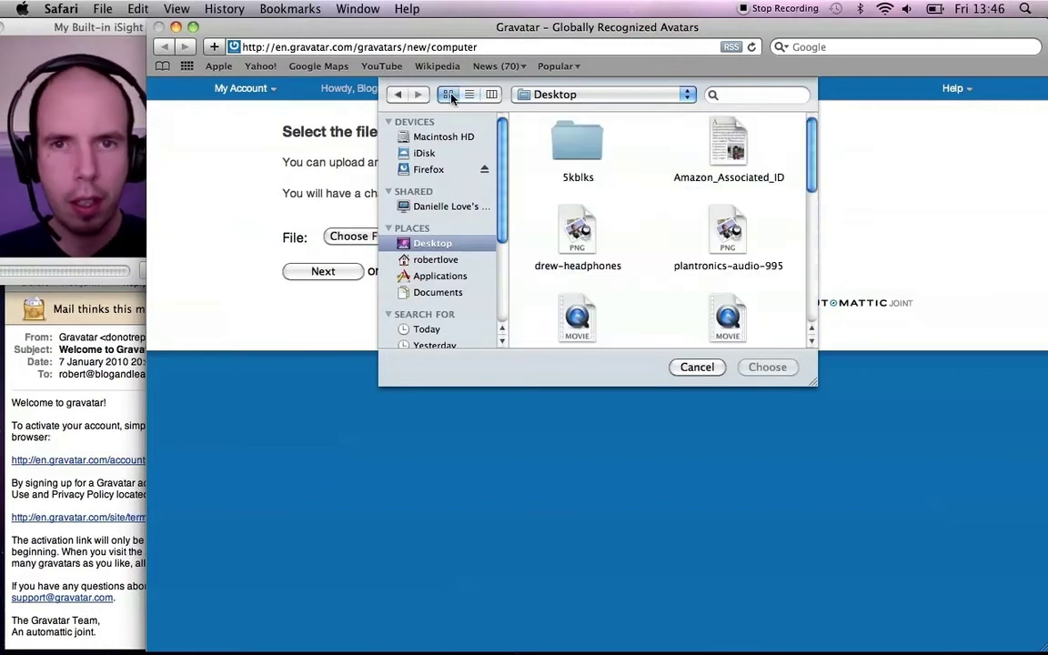
{"action": "left_click_drag", "start_coordinate": [813, 159], "coordinate": [809, 299]}
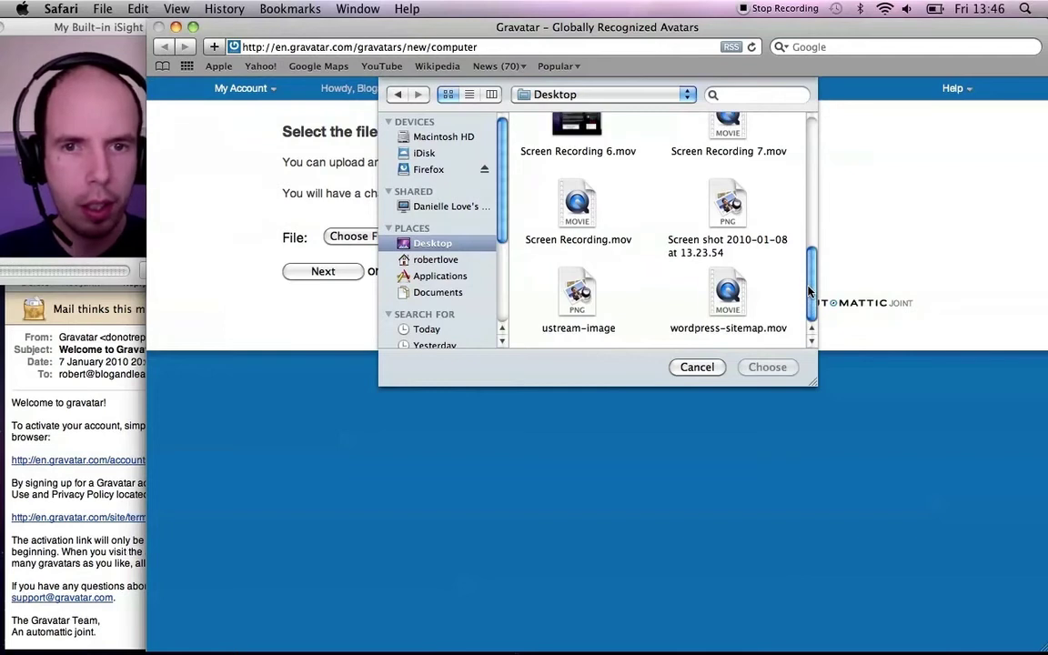
{"action": "left_click", "coordinate": [736, 213]}
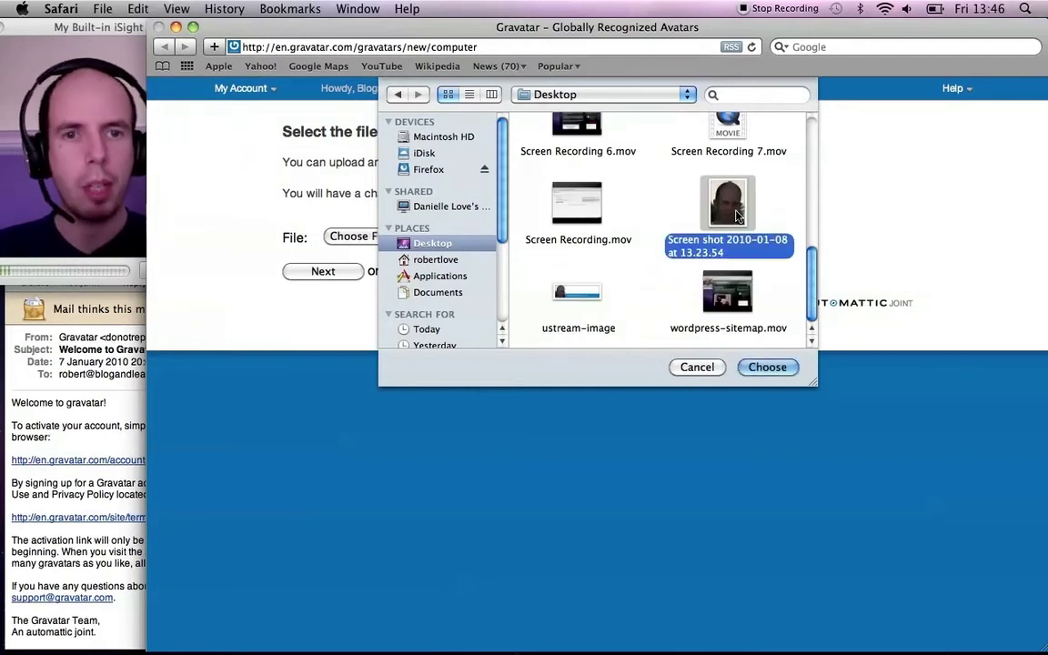
{"action": "left_click", "coordinate": [766, 367]}
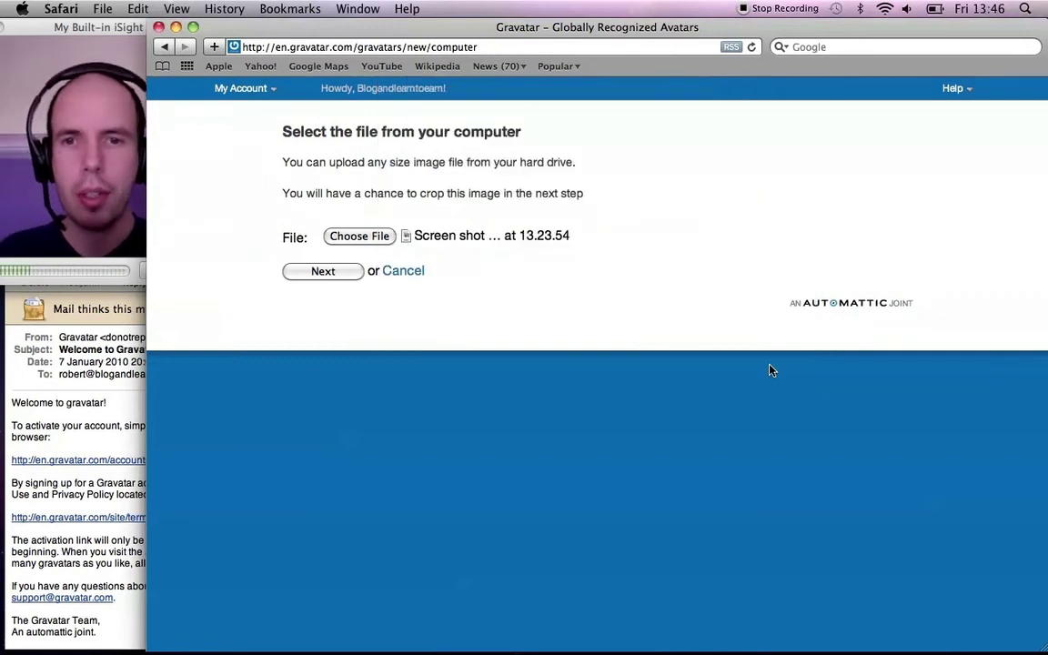
Step: Upload the chosen screenshot photo and finish with 'Crop and Finish!' on the crop page
{"action": "left_click", "coordinate": [338, 271]}
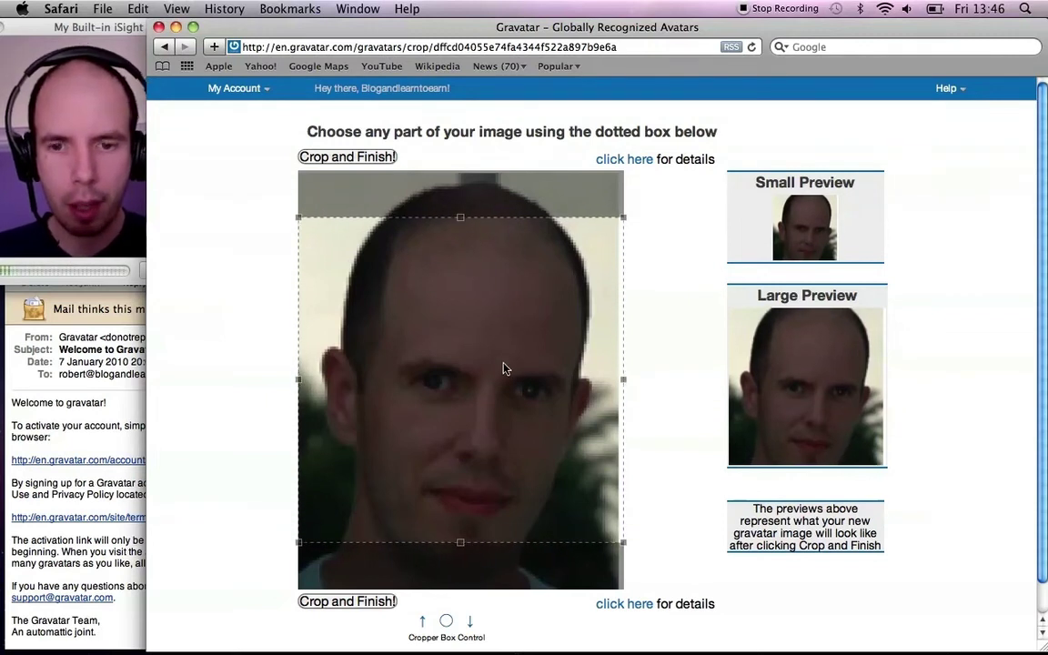
{"action": "left_click", "coordinate": [349, 158]}
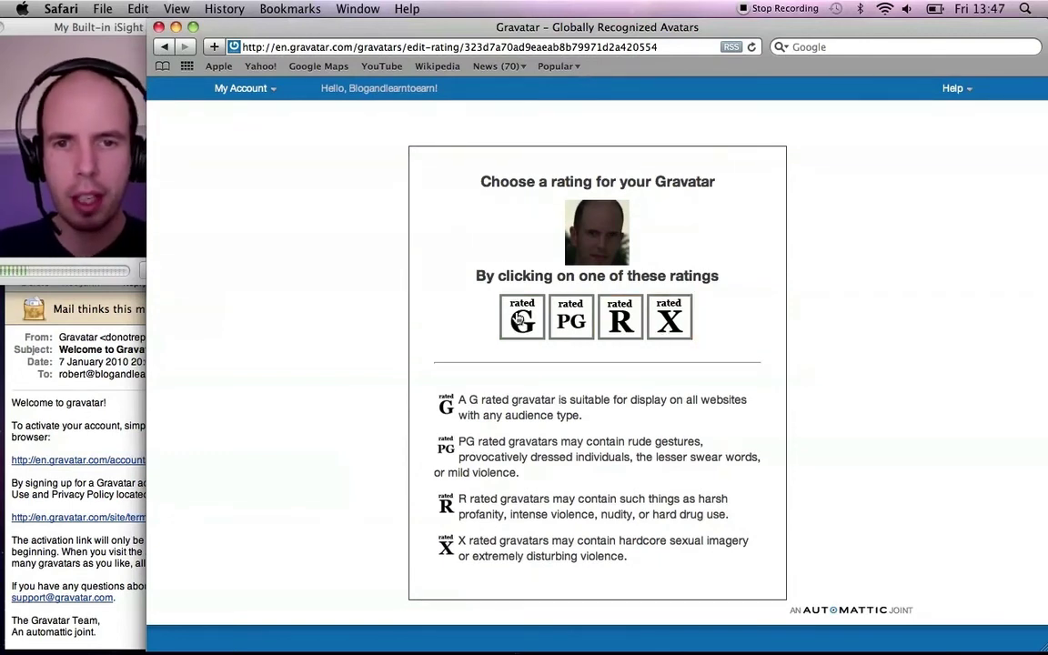
Step: Give the newly cropped gravatar a G rating
{"action": "left_click", "coordinate": [518, 318]}
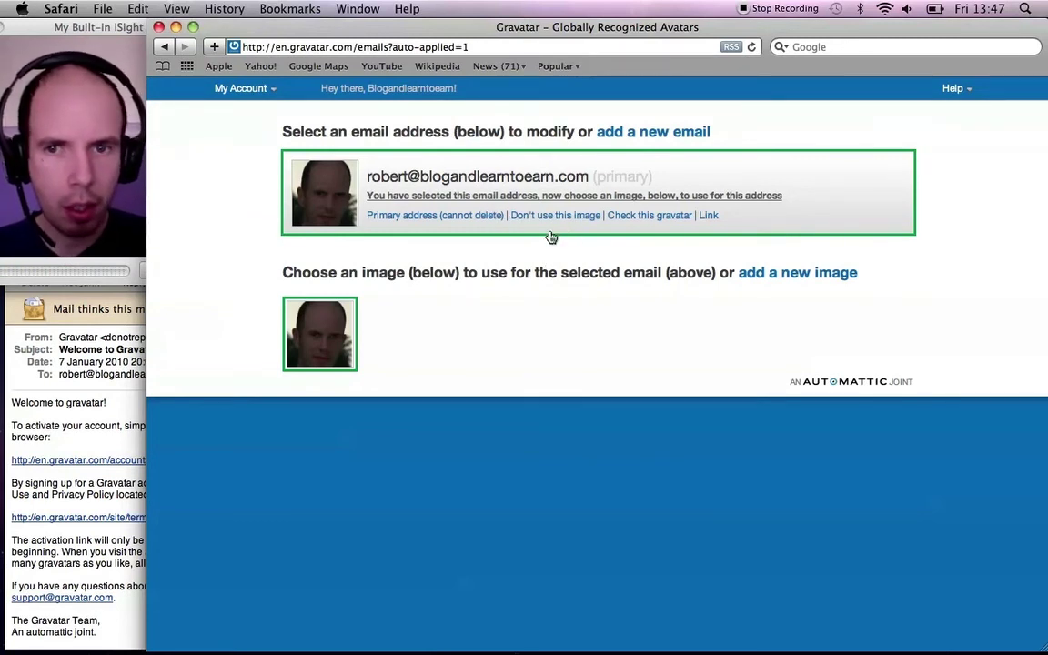
Step: Pick the cropped photo under 'Choose an image' and confirm it for the primary address
{"action": "mouse_move", "coordinate": [352, 307]}
{"action": "left_click", "coordinate": [319, 317]}
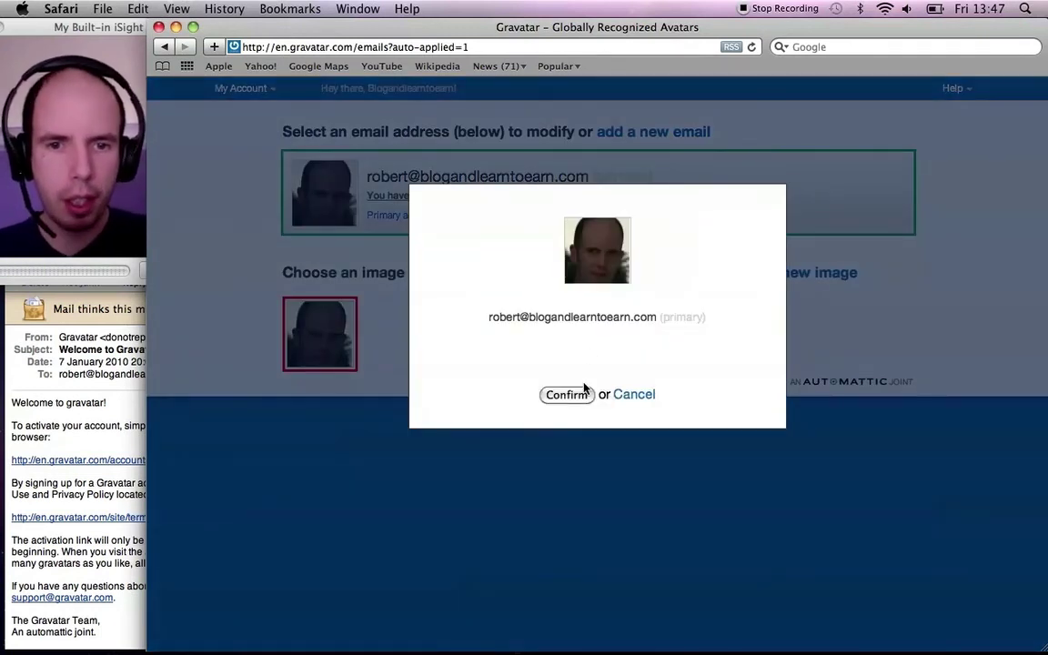
{"action": "right_click", "coordinate": [573, 399]}
{"action": "left_click", "coordinate": [549, 396]}
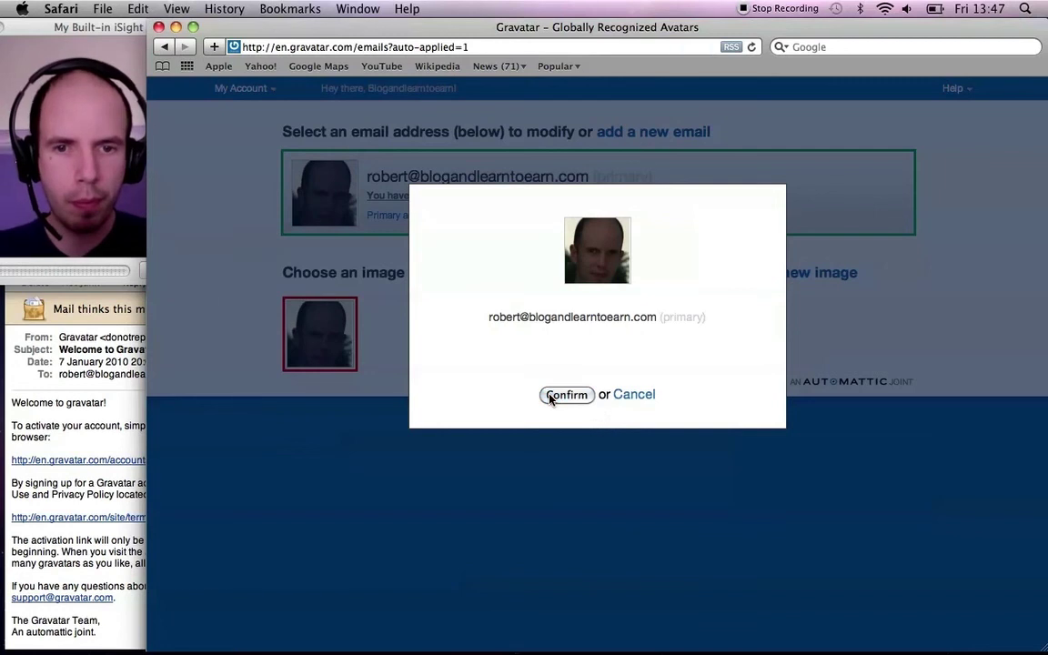
{"action": "left_click", "coordinate": [549, 397]}
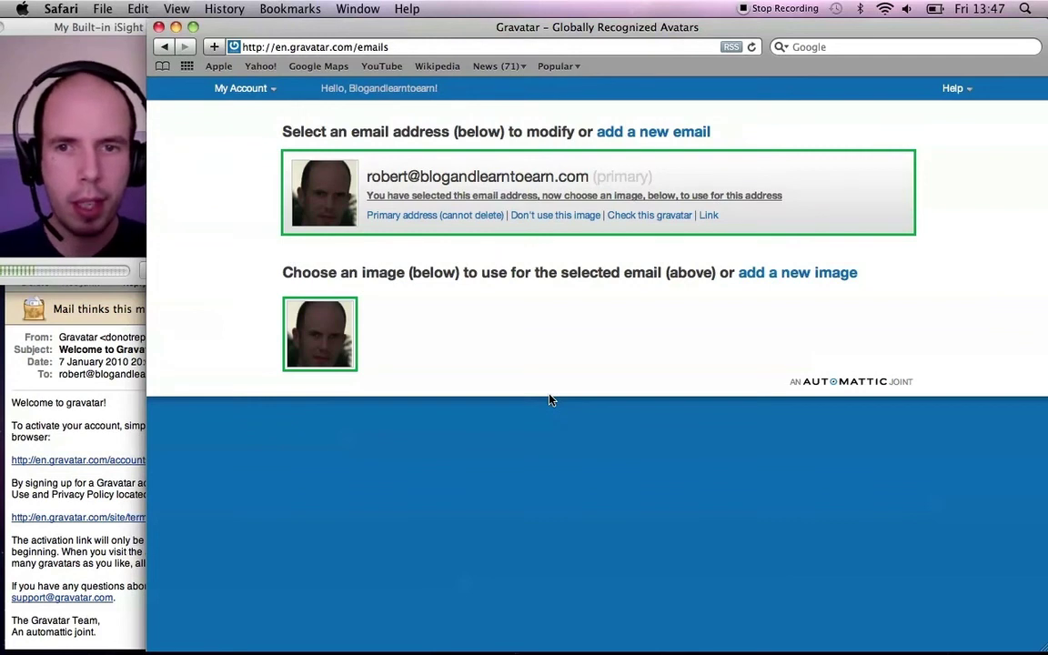
Step: Close the Gravatar window and return to the 'feed submitter | Blog And Learn To Earn' tab
{"action": "left_click", "coordinate": [258, 91]}
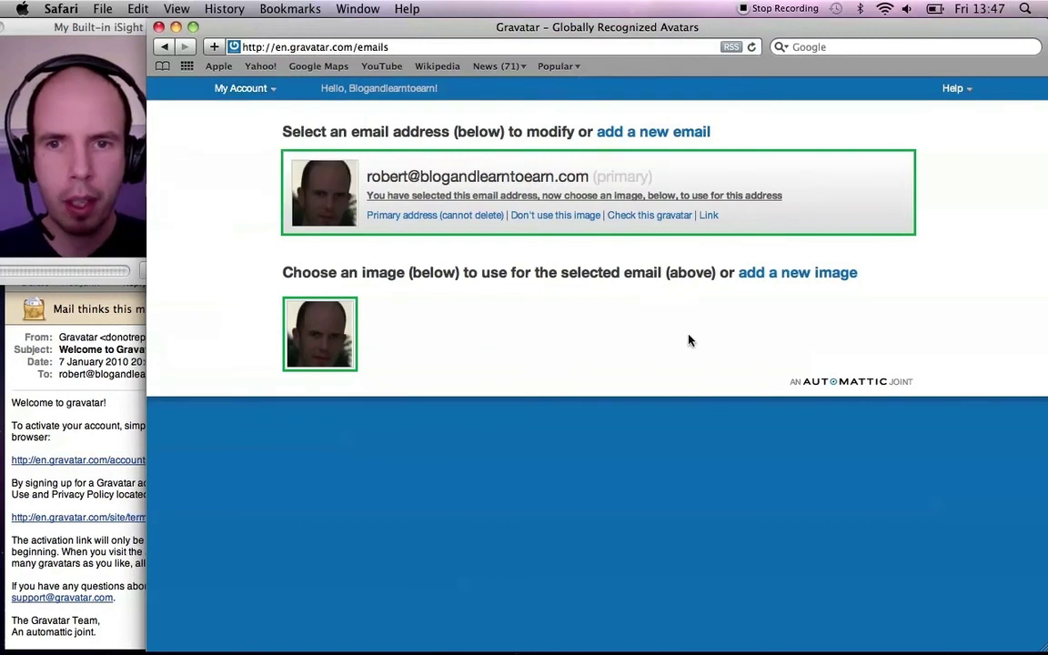
{"action": "left_click", "coordinate": [169, 31]}
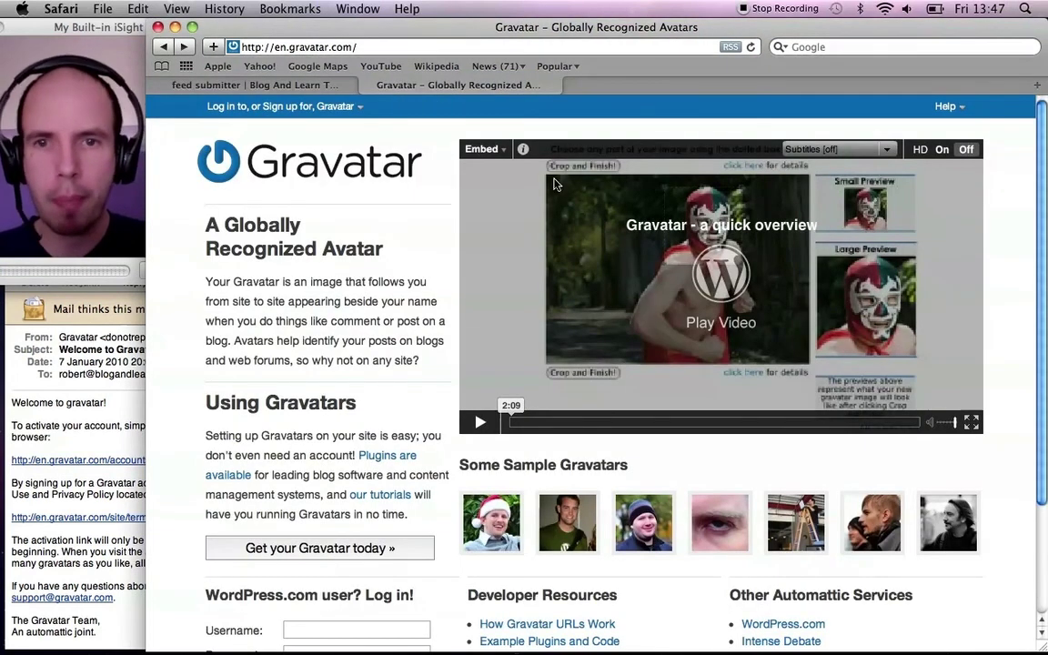
{"action": "left_click", "coordinate": [230, 85]}
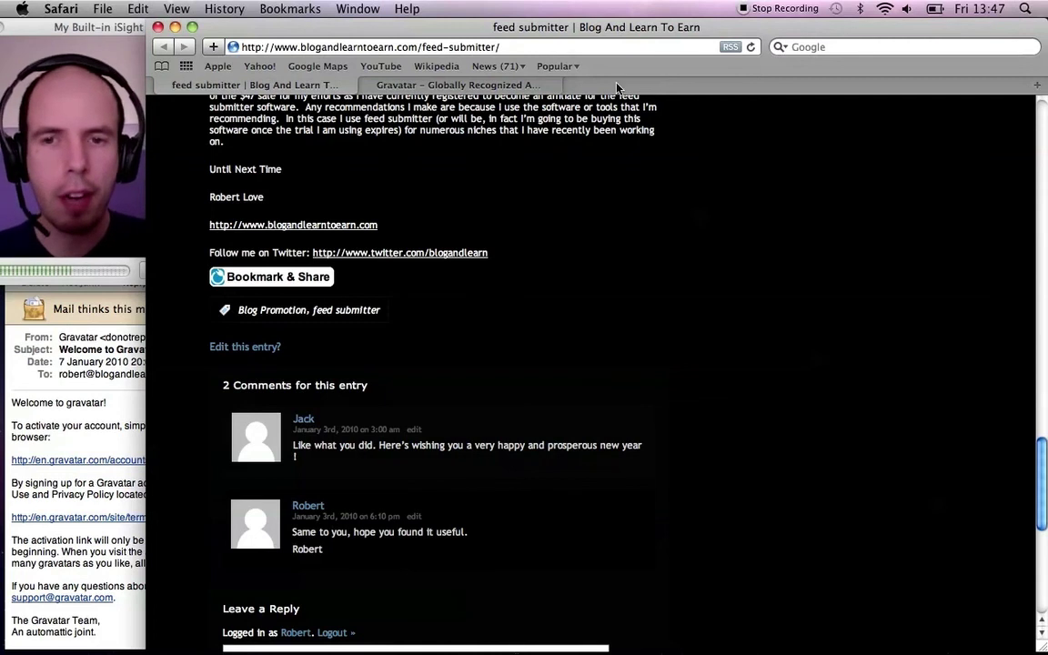